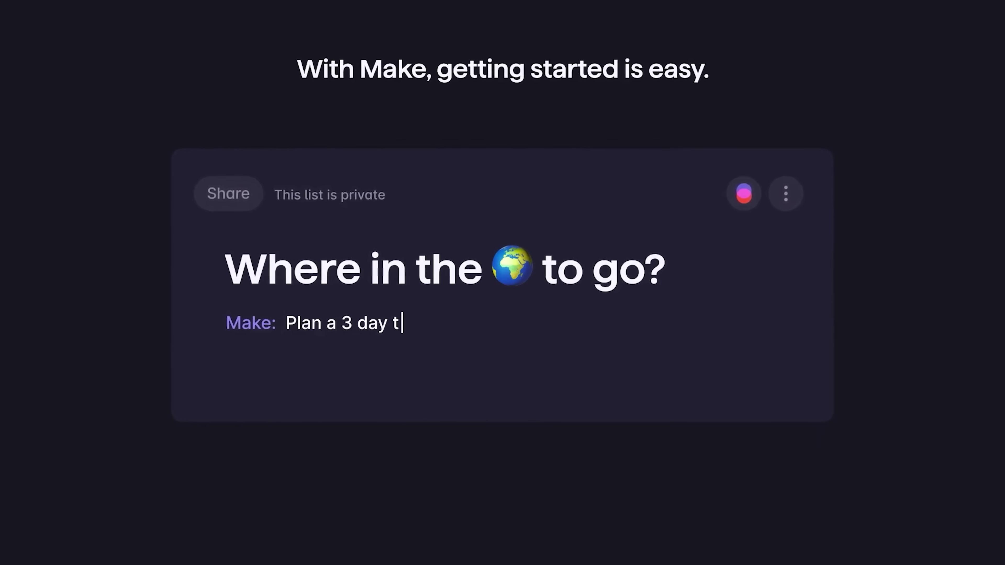
{"action": "left_click", "coordinate": [743, 194]}
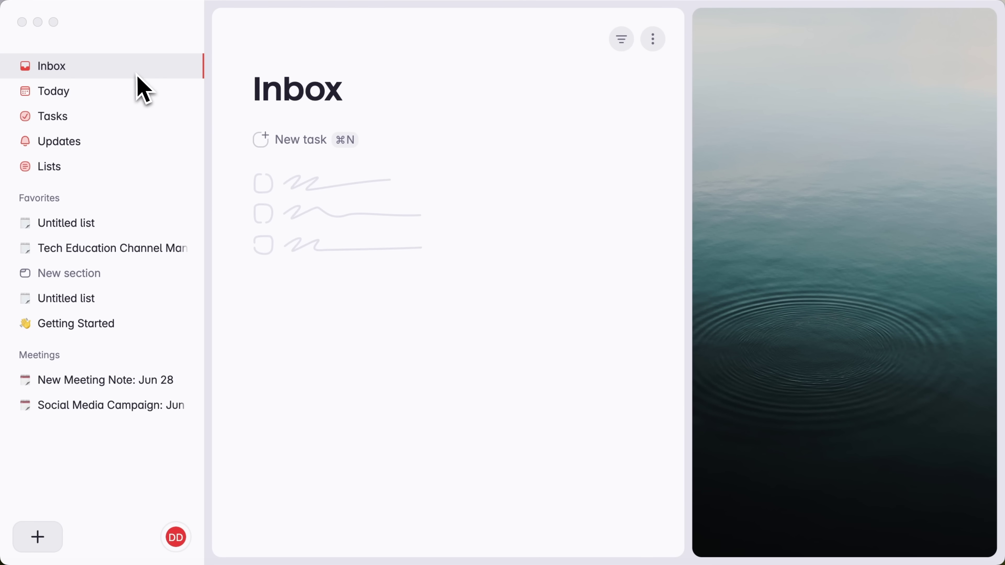
Look over the tasks due today and the overview of all tasks.
{"action": "left_click", "coordinate": [126, 97]}
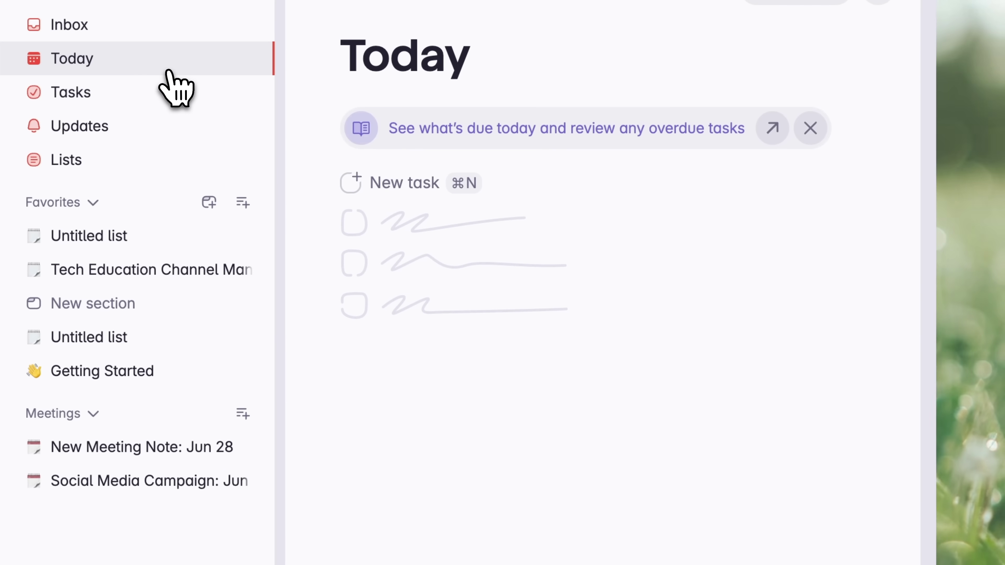
{"action": "left_click", "coordinate": [164, 104]}
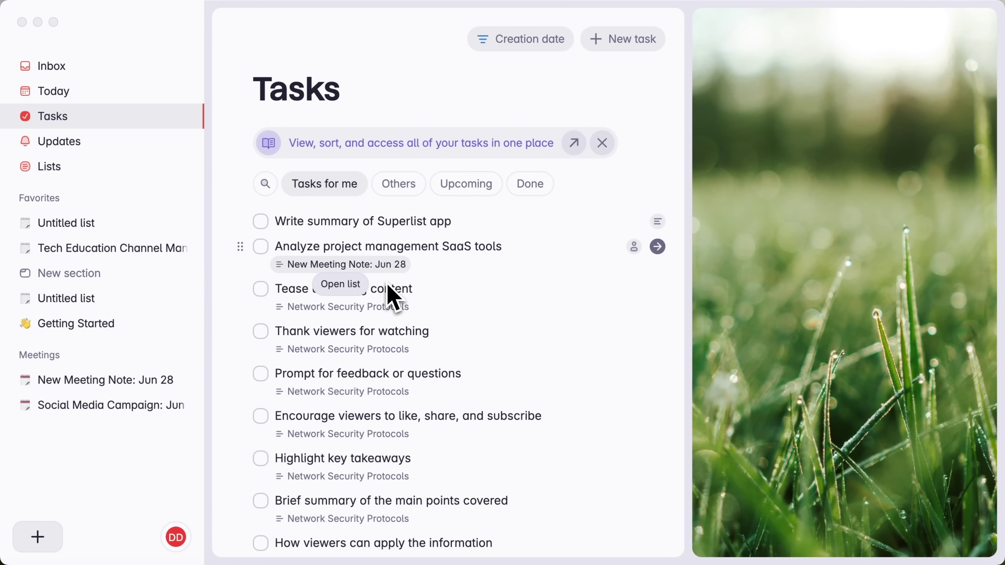
{"action": "scroll", "coordinate": [390, 297], "scroll_direction": "down", "scroll_amount": 5}
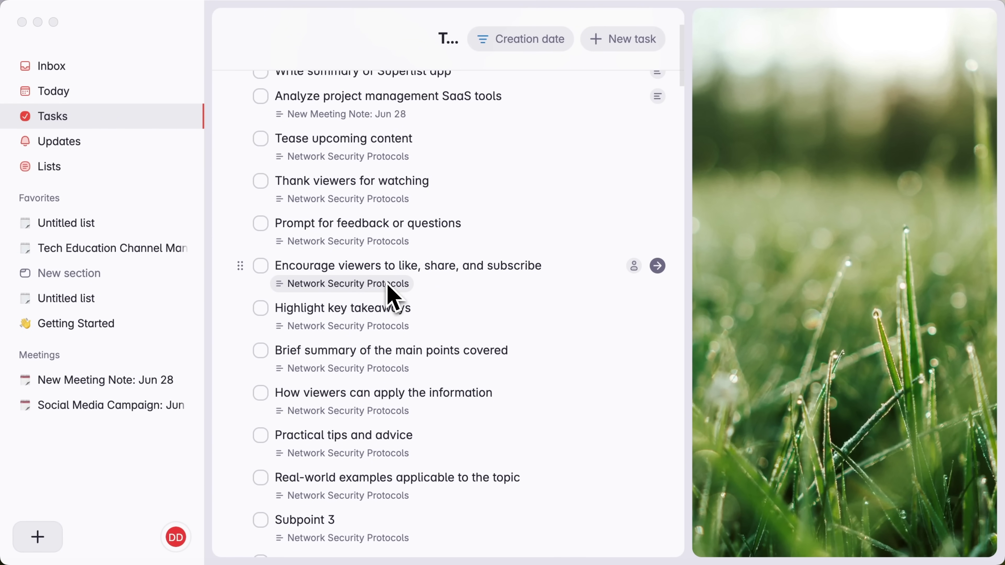
{"action": "scroll", "coordinate": [392, 297], "scroll_direction": "up", "scroll_amount": 5}
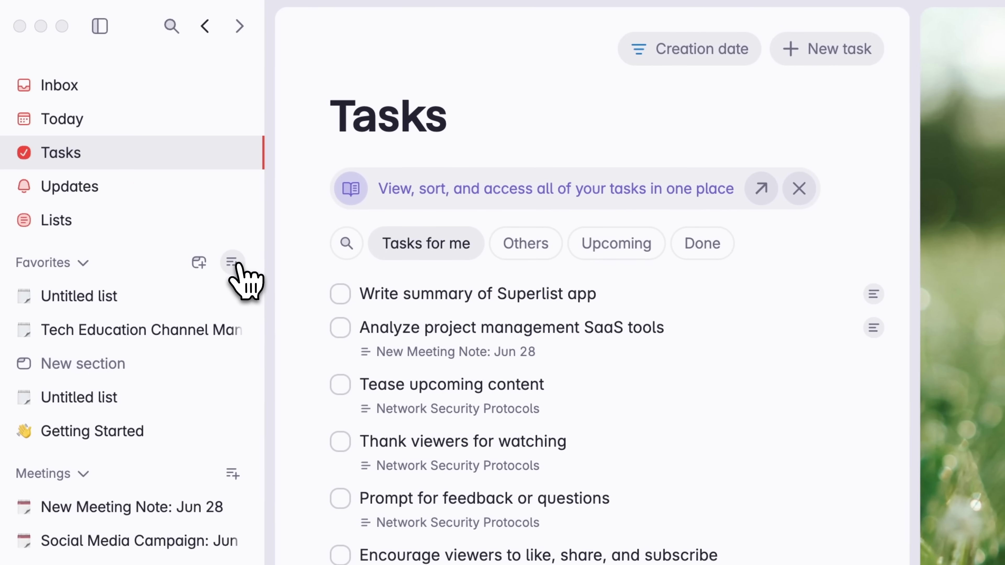
Create a new list in Favorites and title it "Content tasks".
{"action": "left_click", "coordinate": [232, 262]}
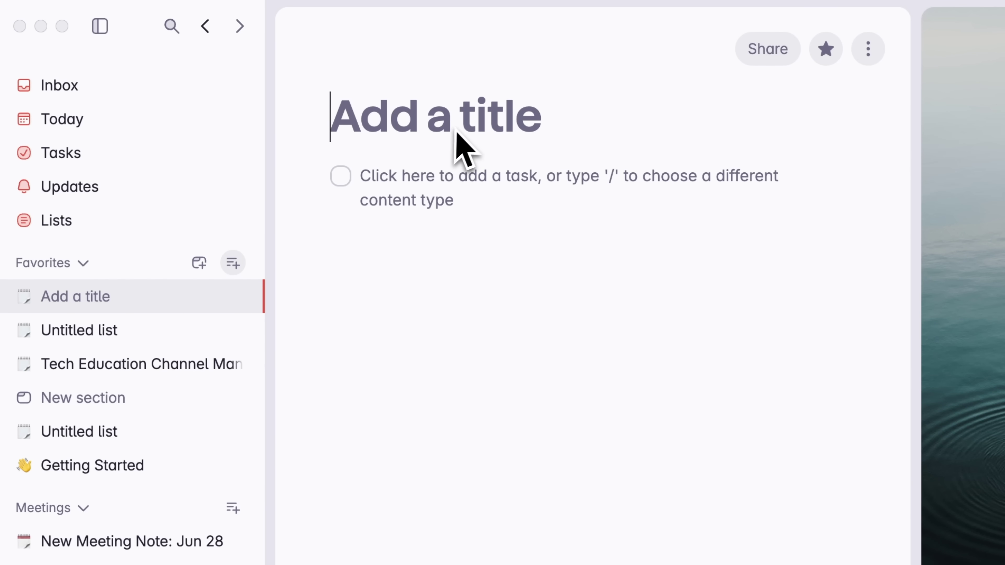
{"action": "type", "text": "Content tasks"}
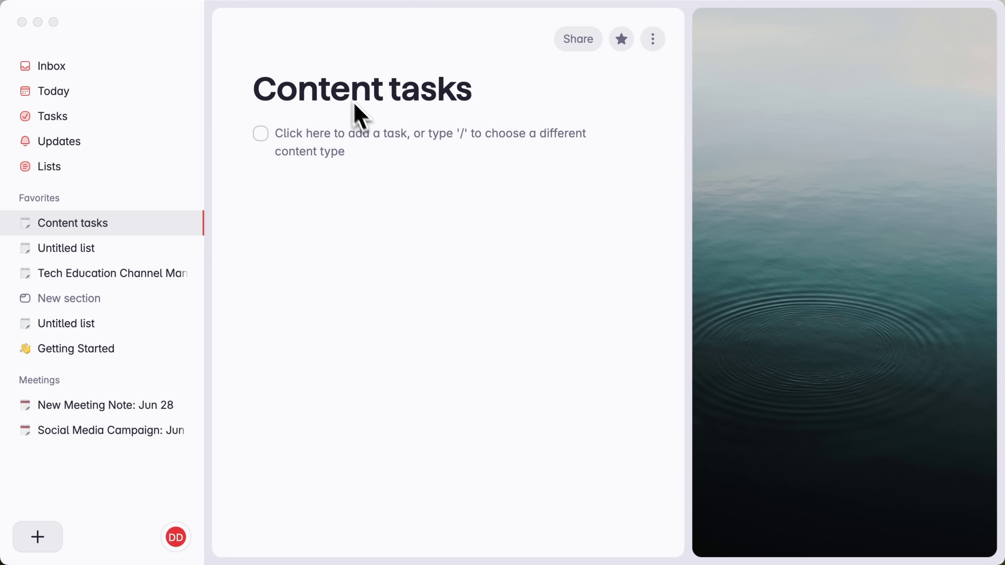
{"action": "key", "text": "Return"}
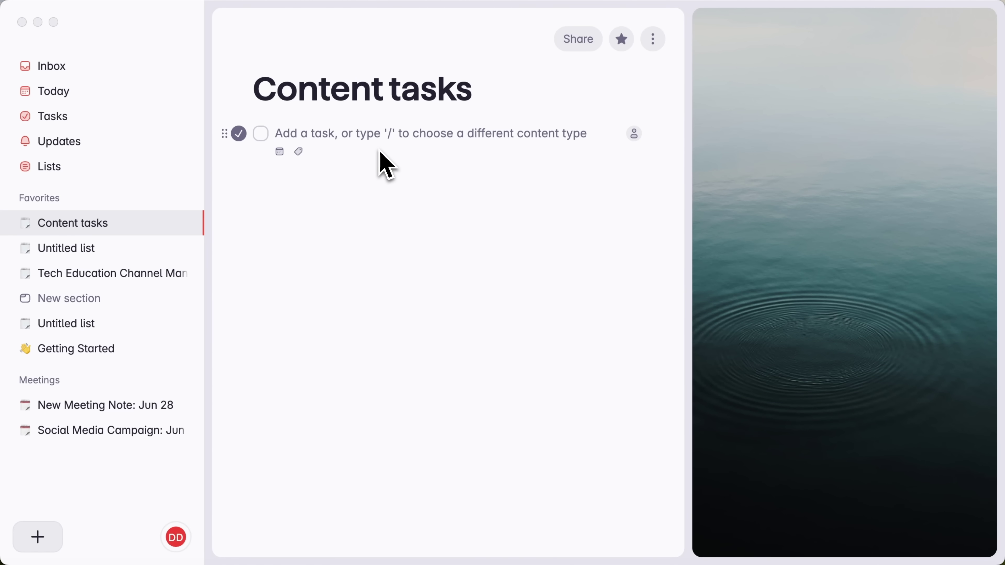
Turn the first line of the Content tasks list into a heading reading "Important".
{"action": "type", "text": "/"}
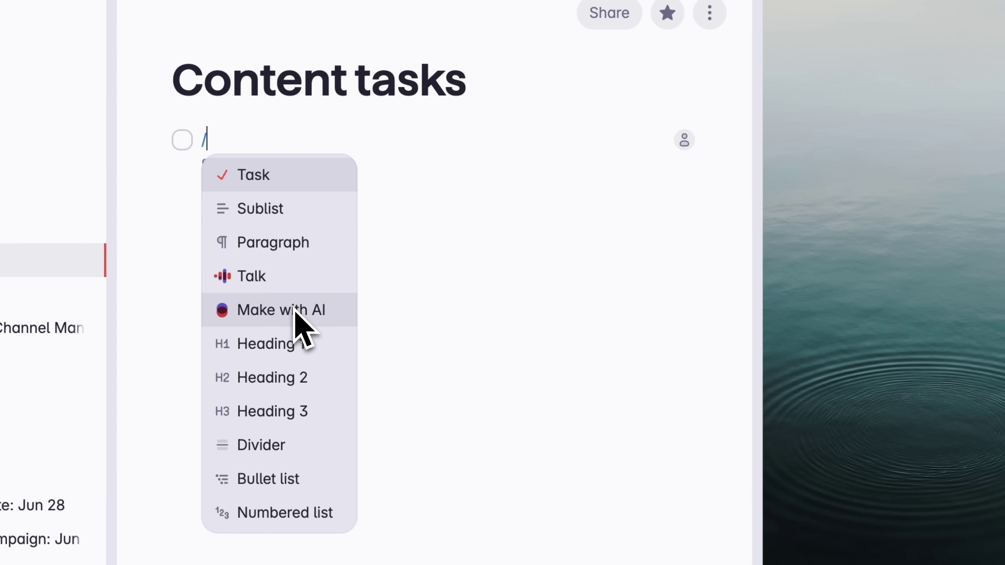
{"action": "scroll", "coordinate": [294, 309], "scroll_direction": "down", "scroll_amount": 3}
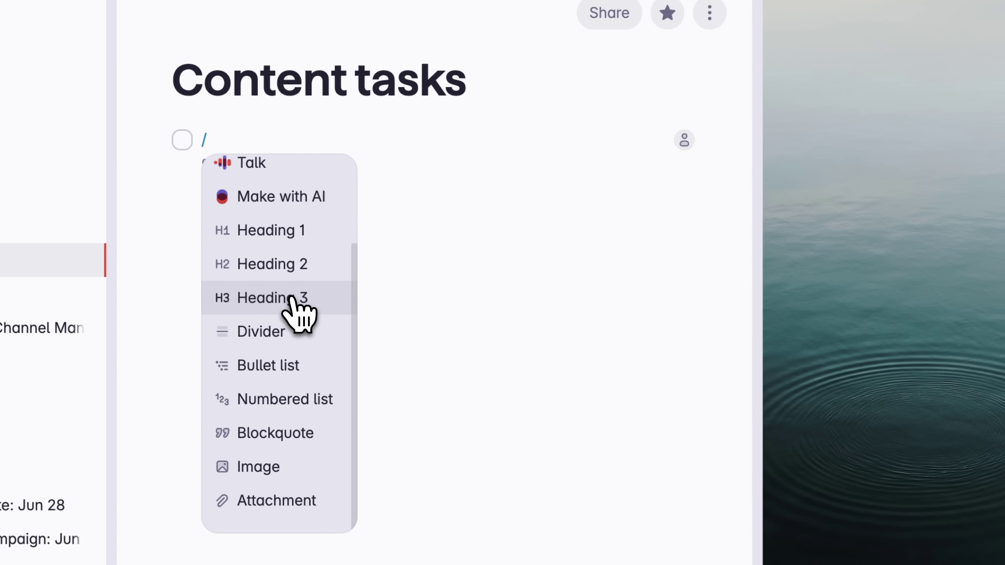
{"action": "scroll", "coordinate": [292, 302], "scroll_direction": "up", "scroll_amount": 1}
{"action": "left_click", "coordinate": [291, 298]}
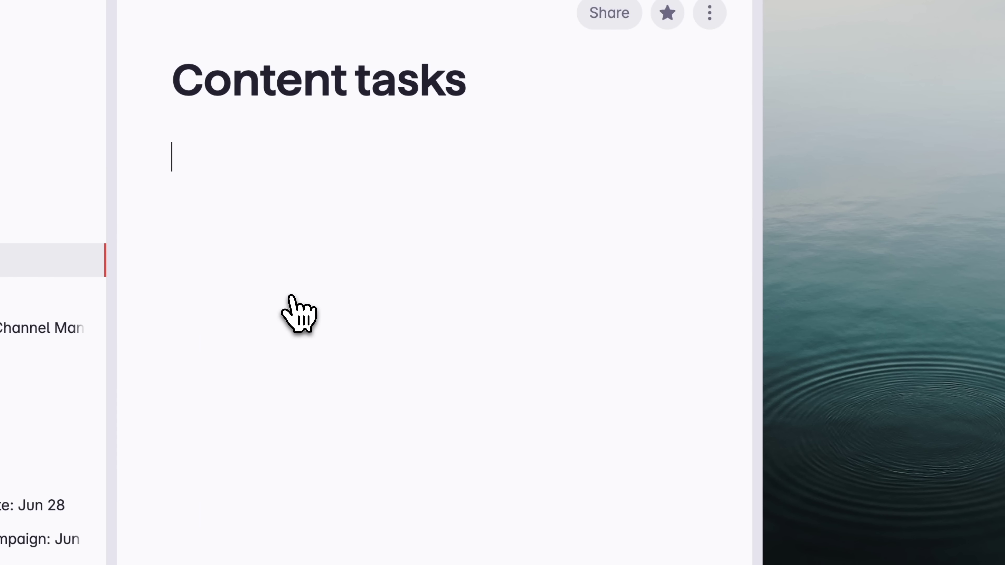
{"action": "type", "text": "Important"}
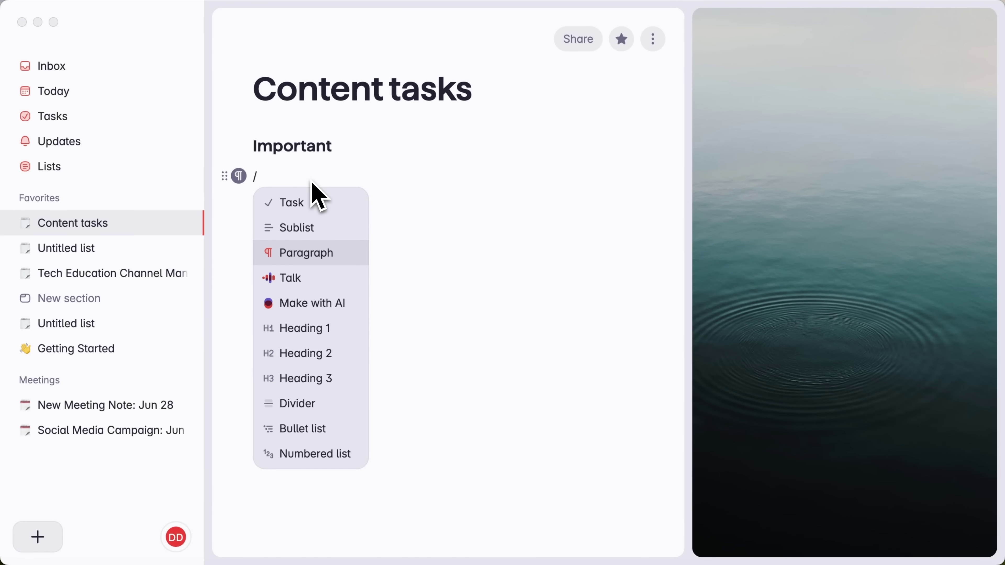
Add the task "Answer to the clients messages" under the Important heading.
{"action": "left_click", "coordinate": [309, 201]}
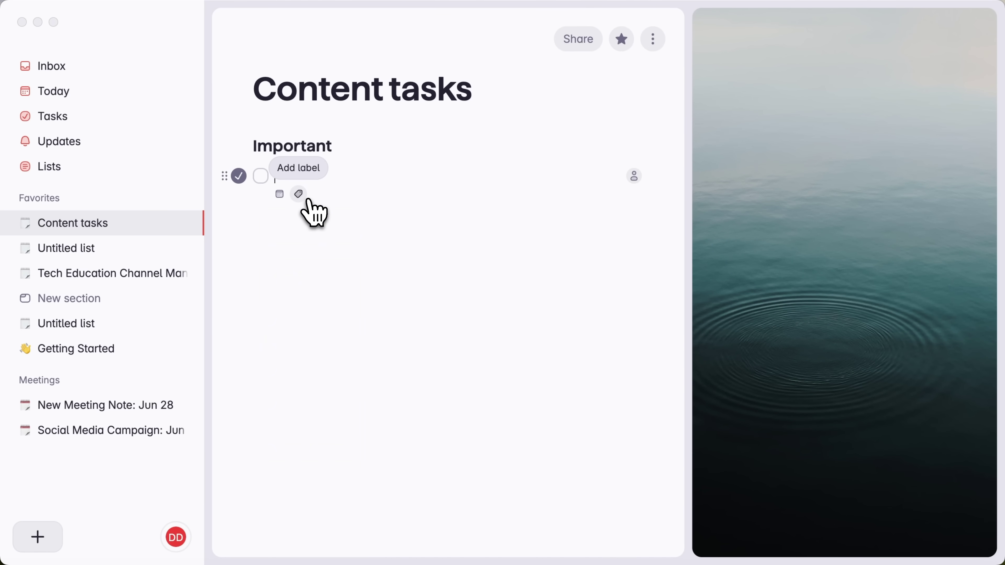
{"action": "type", "text": "Answer to the clients messages"}
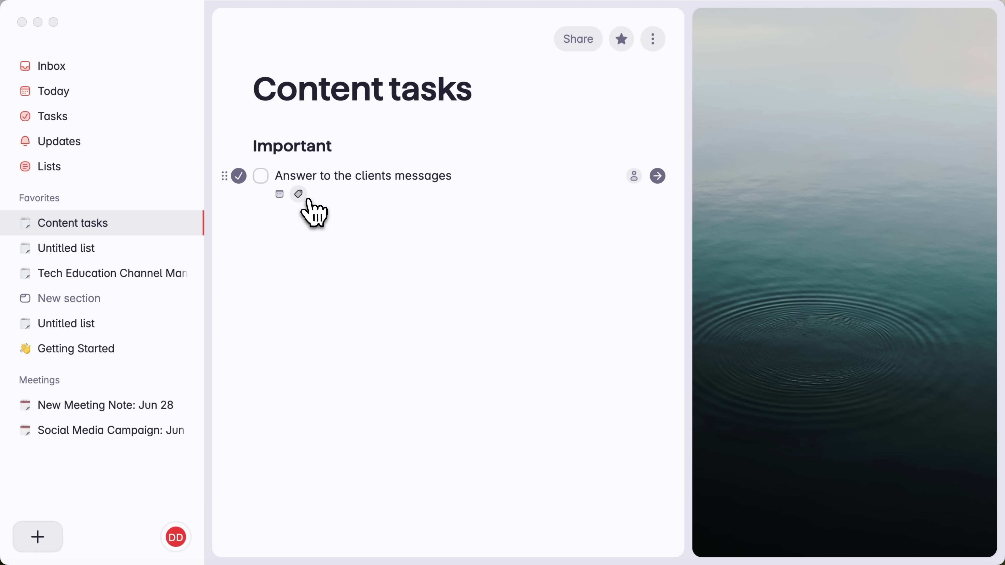
{"action": "key", "text": "Return"}
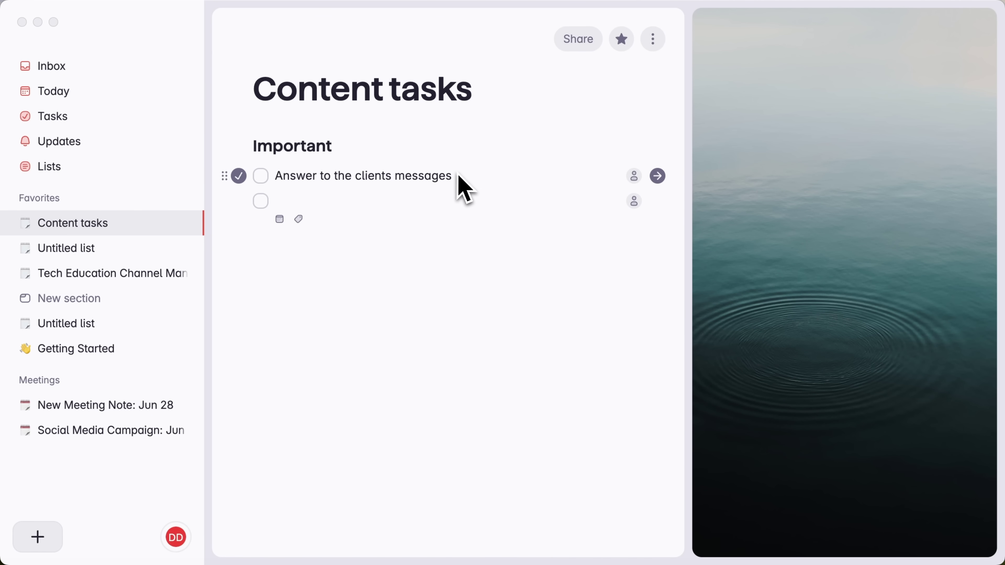
Add the subtasks "Name 1" and "Name 2" to the "Answer to the clients messages" task.
{"action": "left_click", "coordinate": [658, 175]}
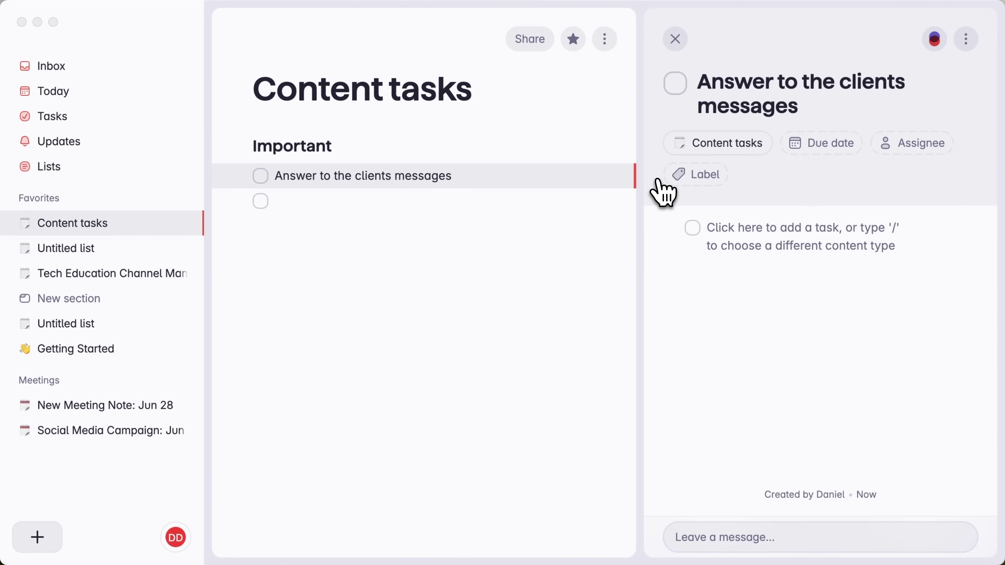
{"action": "left_click", "coordinate": [782, 251]}
{"action": "type", "text": "Name 1"}
{"action": "key", "text": "Return"}
{"action": "type", "text": "Name 2"}
{"action": "key", "text": "Return"}
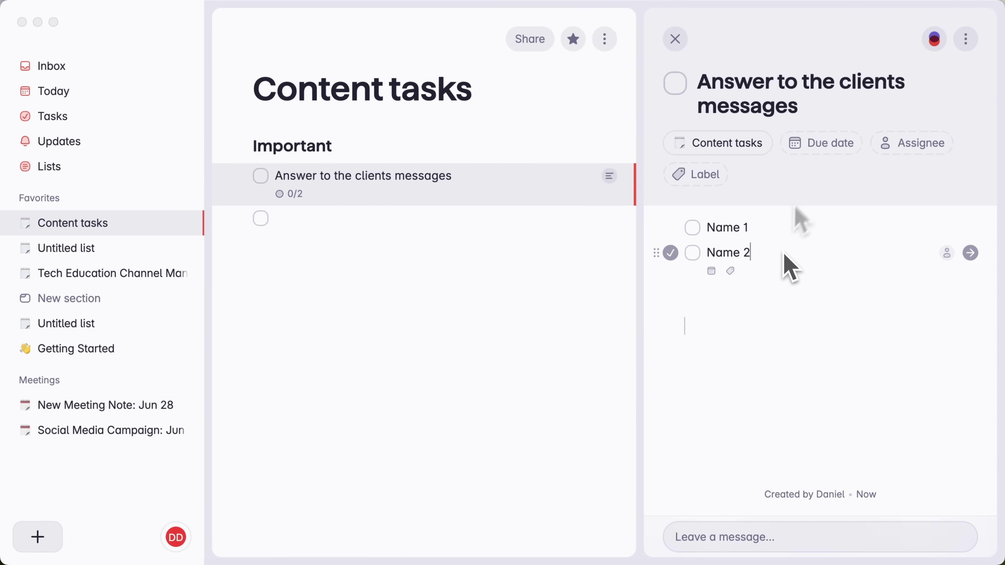
Make the "Answer to the clients messages" task repeat weekly on Saturday and check off its current occurrence.
{"action": "left_click", "coordinate": [820, 143]}
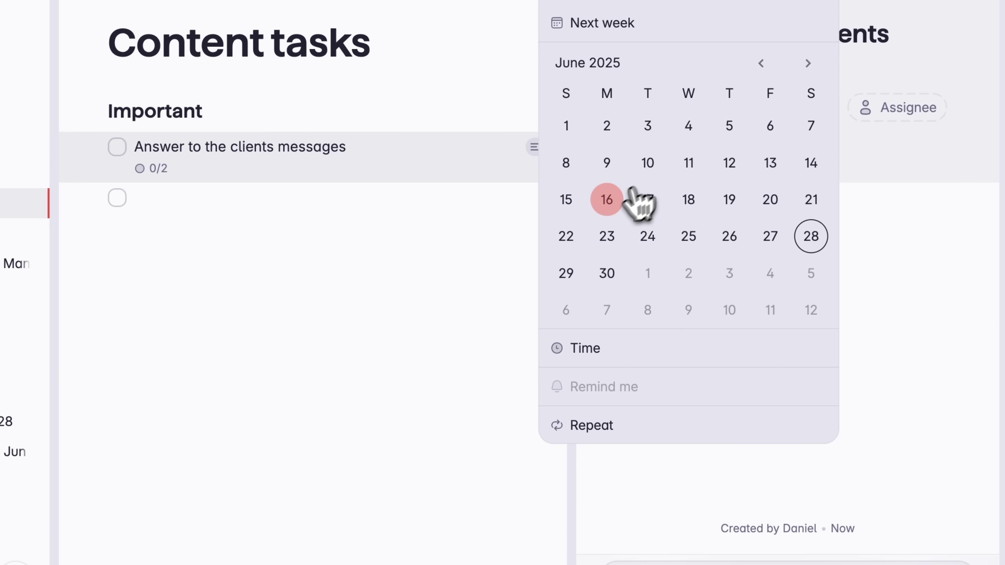
{"action": "left_click", "coordinate": [607, 423]}
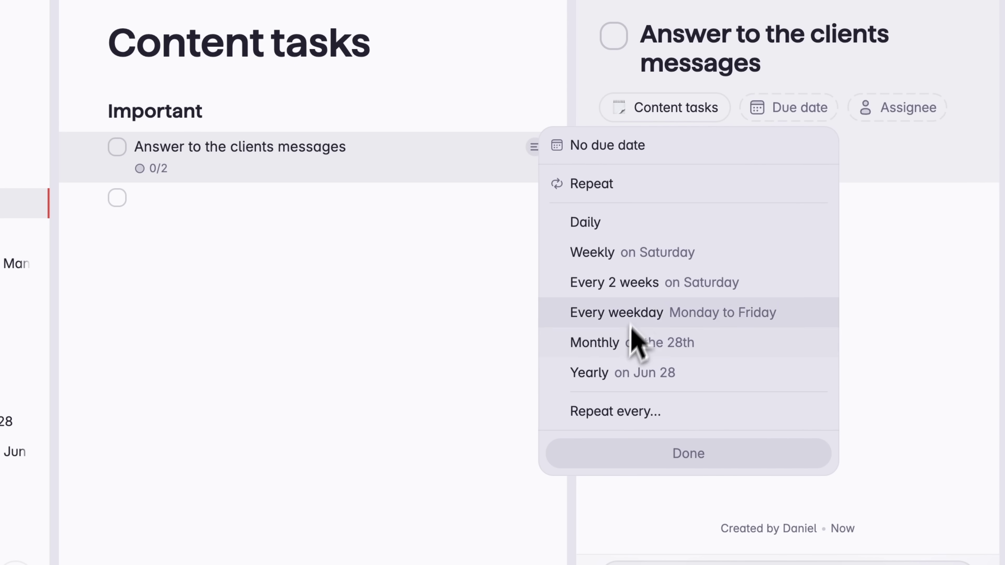
{"action": "left_click", "coordinate": [657, 254]}
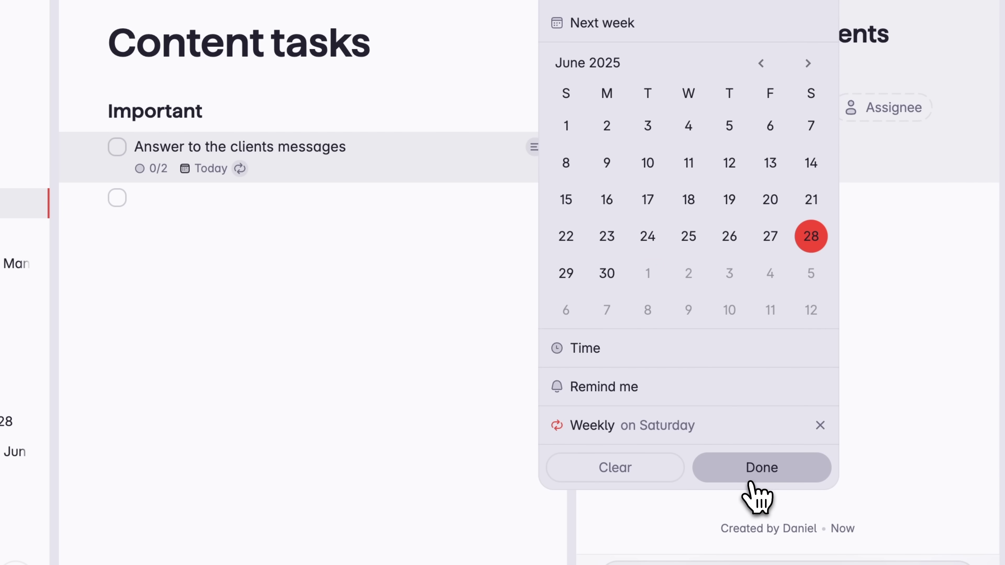
{"action": "left_click", "coordinate": [754, 474]}
{"action": "left_click", "coordinate": [655, 40]}
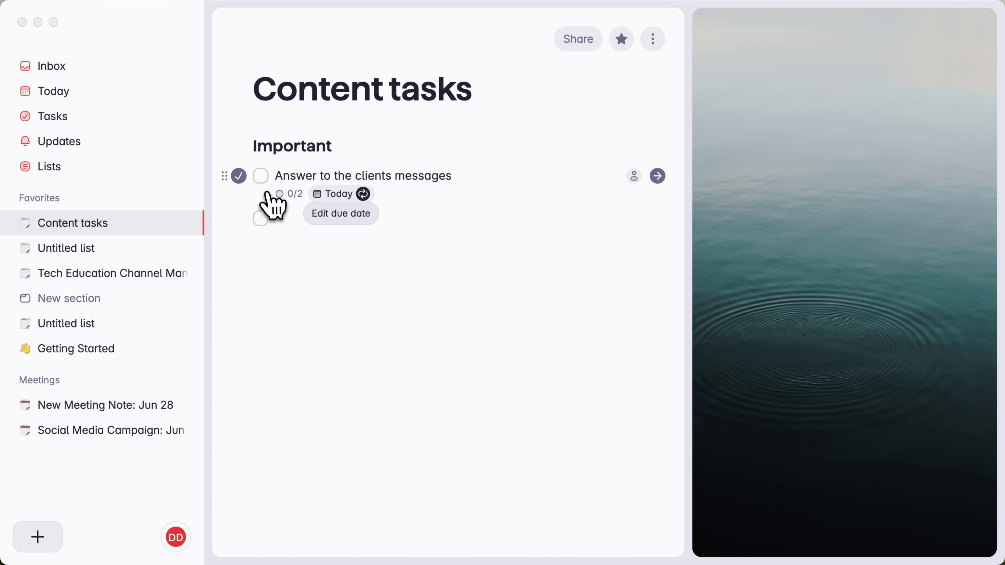
{"action": "left_click", "coordinate": [264, 183]}
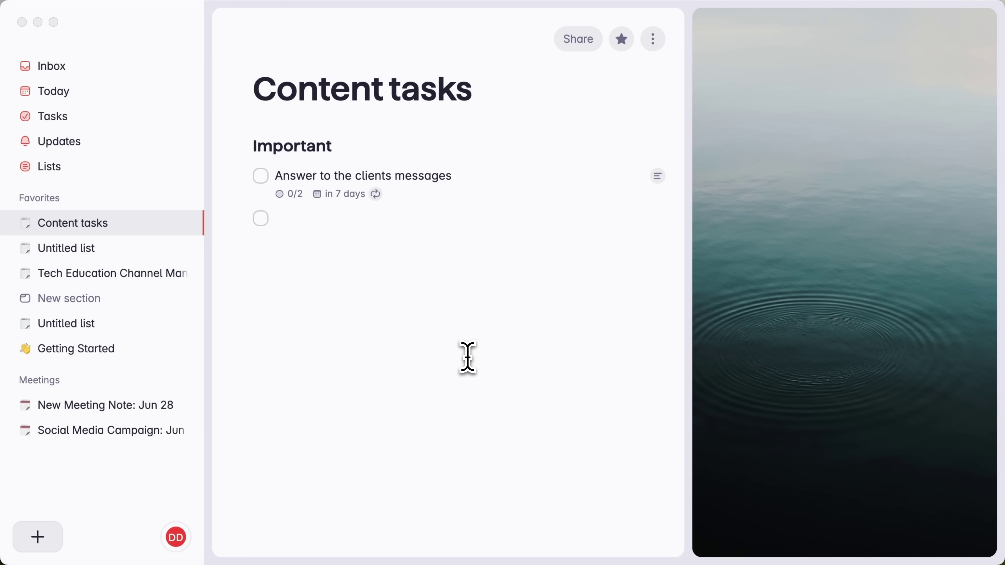
Add a second task named "Start New Youtube channel" under the Important heading.
{"action": "left_click", "coordinate": [413, 256]}
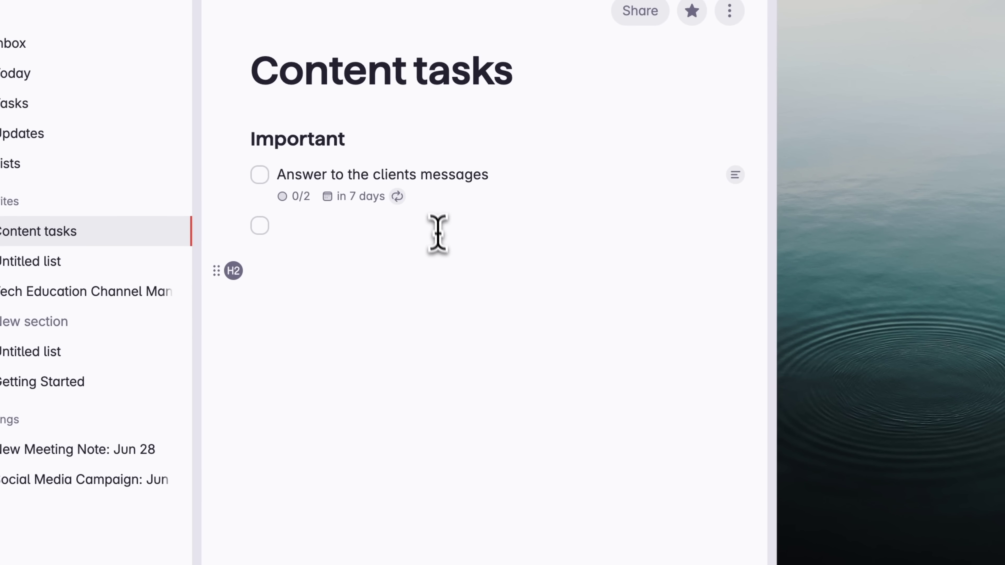
{"action": "type", "text": "/"}
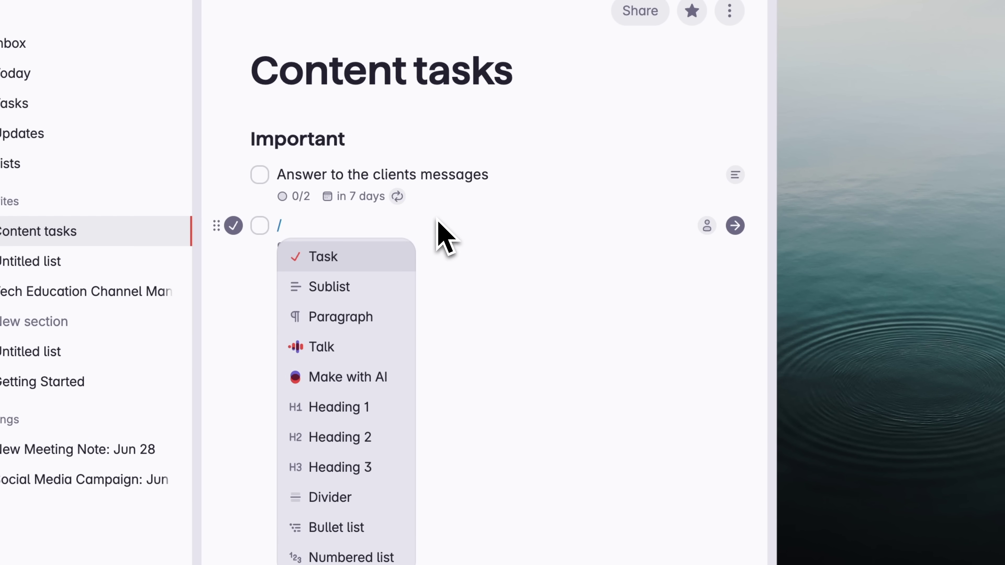
{"action": "left_click", "coordinate": [372, 258]}
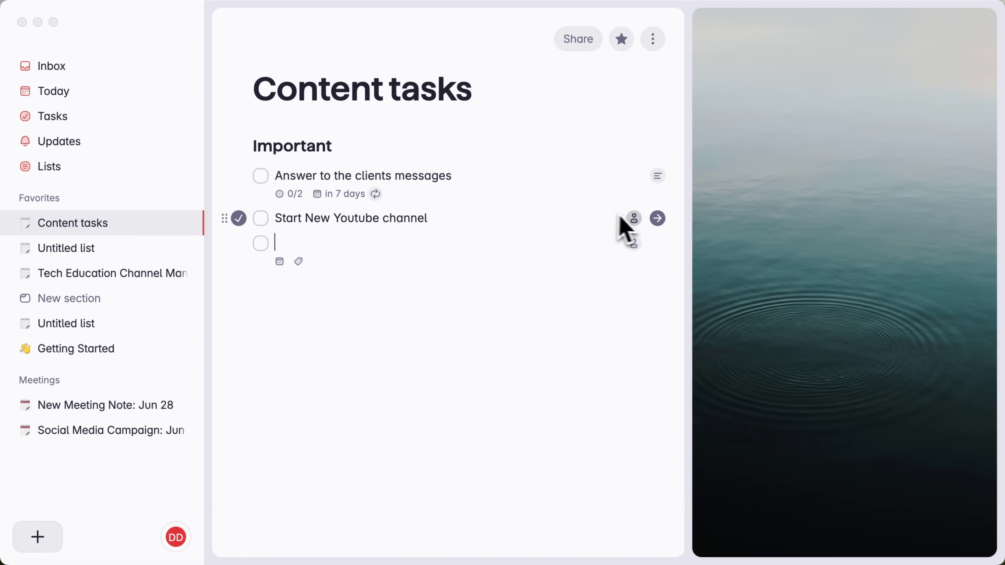
Add the subtask "Market Analysis" to the "Start New Youtube channel" task.
{"action": "left_click", "coordinate": [658, 218]}
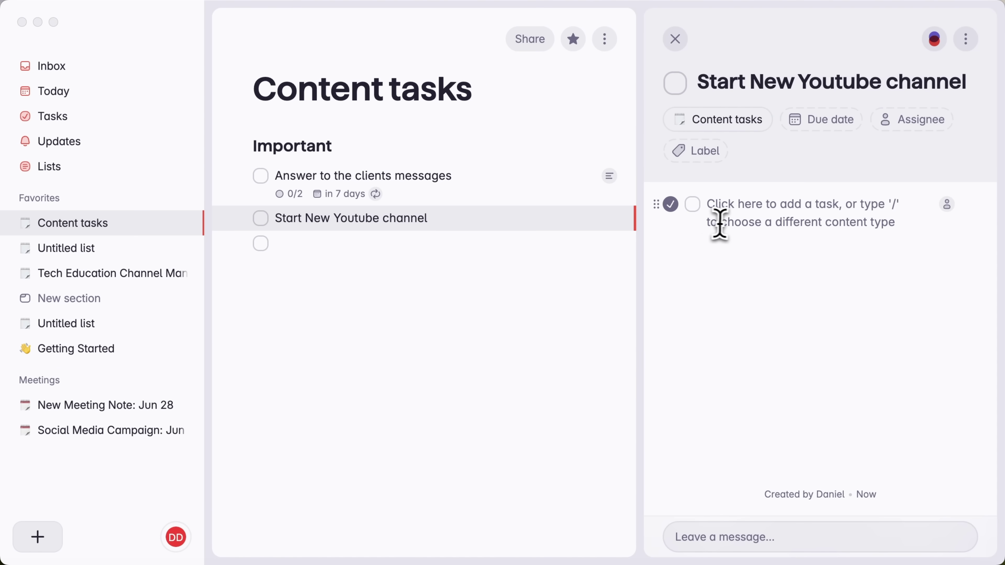
{"action": "left_click", "coordinate": [729, 224]}
{"action": "type", "text": "Market Analysis"}
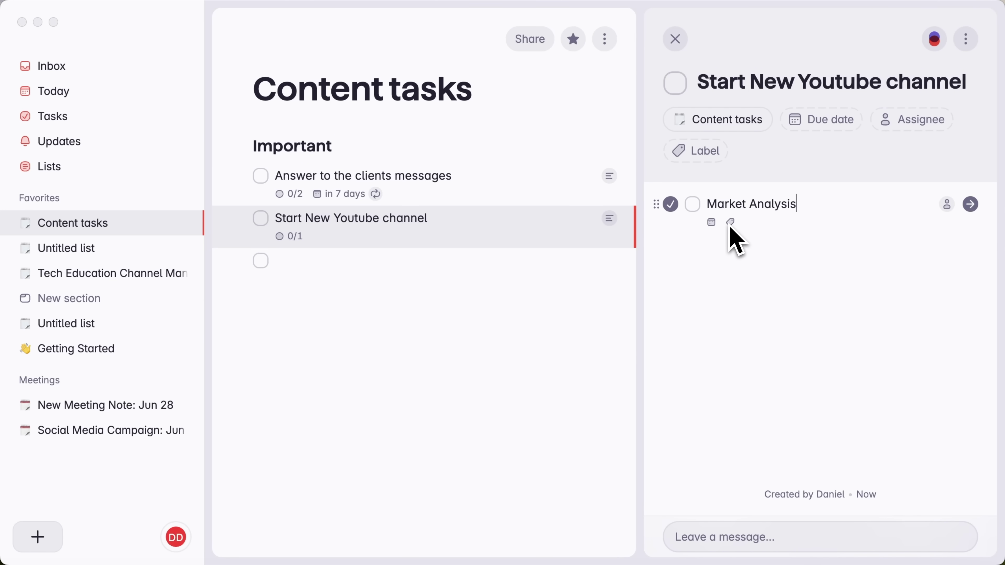
{"action": "key", "text": "Return"}
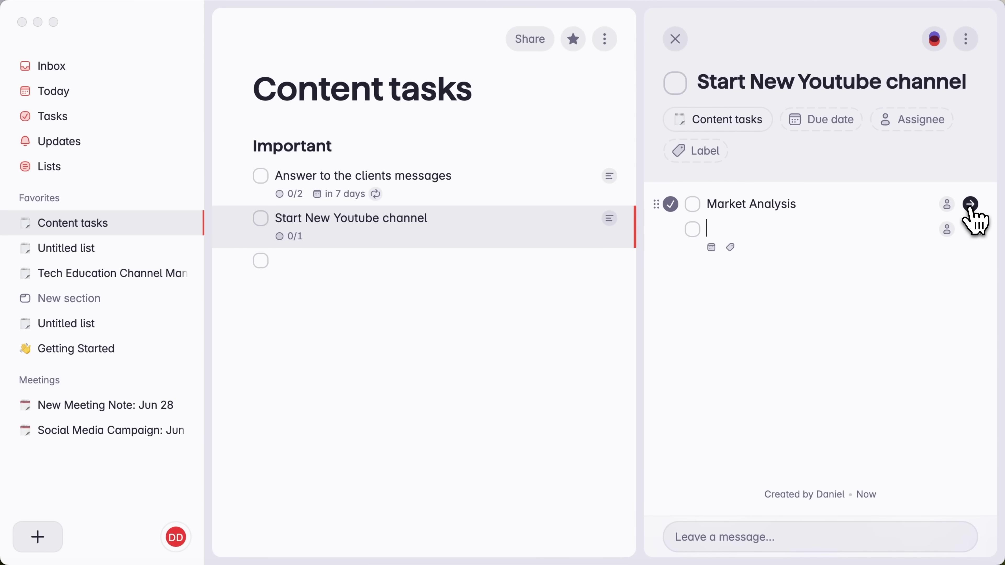
Add the subtasks "Scrape Data", "Deep research" and "Brainstorming with the team" to Market Analysis.
{"action": "left_click", "coordinate": [971, 204]}
{"action": "left_click", "coordinate": [808, 233]}
{"action": "type", "text": "Scrape Da"}
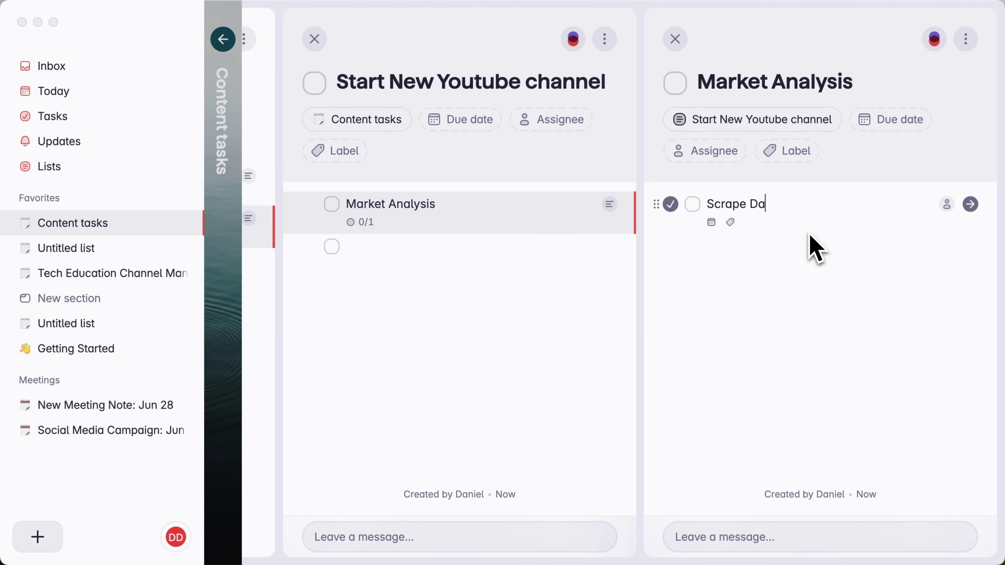
{"action": "type", "text": "ta"}
{"action": "key", "text": "Return"}
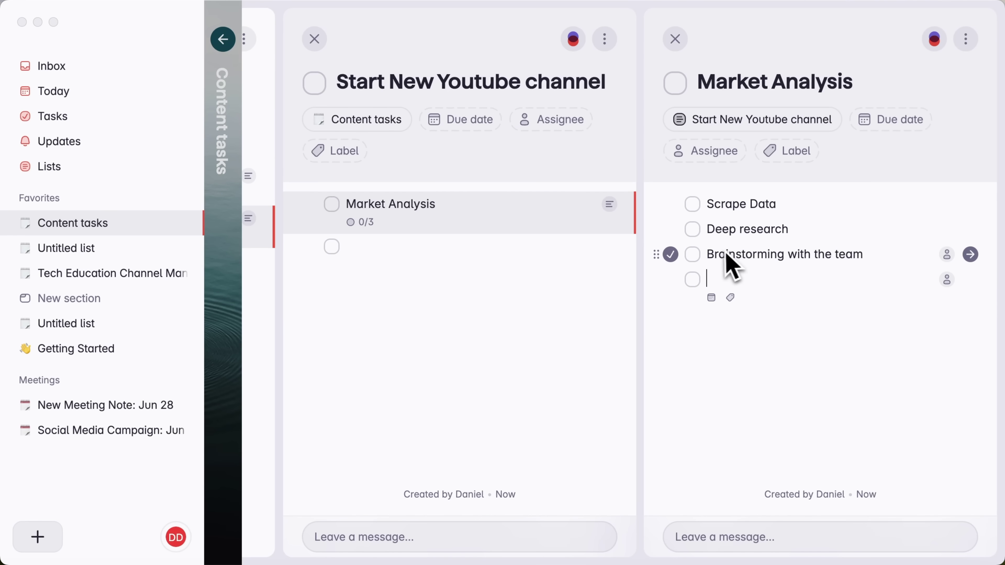
Add the subtasks "Schedule the meeting" and "Send notifications" to "Brainstorming with the team".
{"action": "left_click", "coordinate": [970, 255]}
{"action": "left_click", "coordinate": [877, 242]}
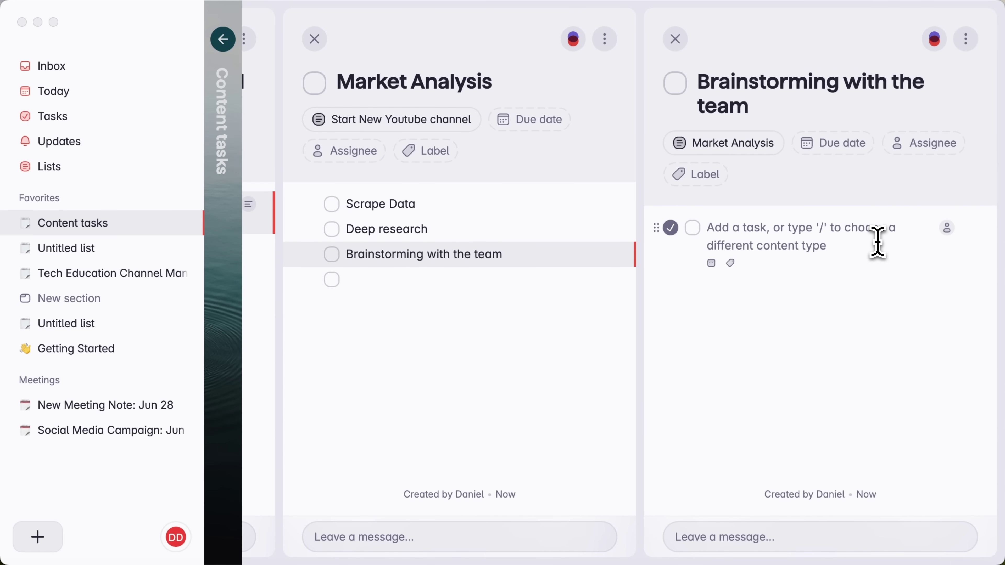
{"action": "type", "text": "Schedule the me"}
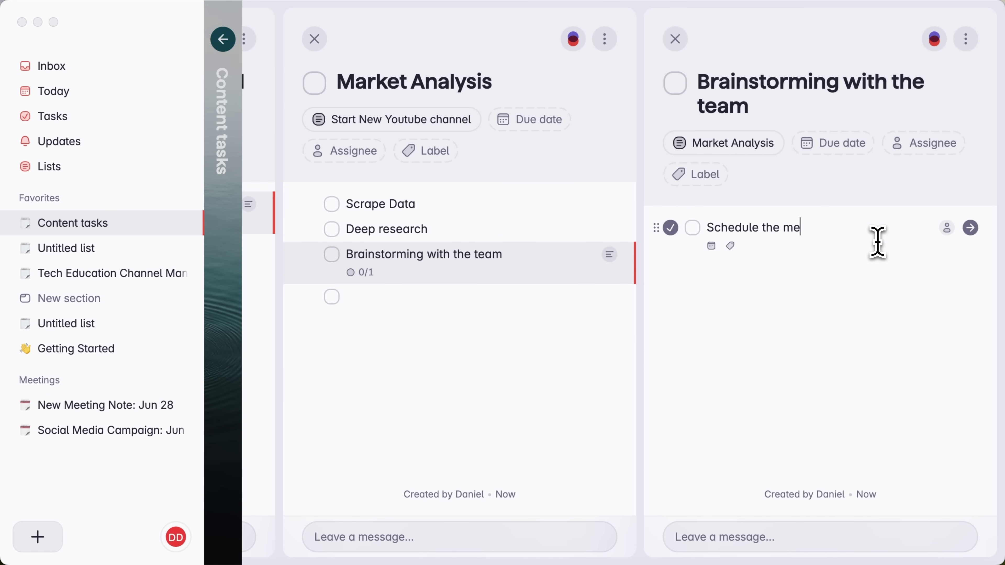
{"action": "type", "text": "Send notifications"}
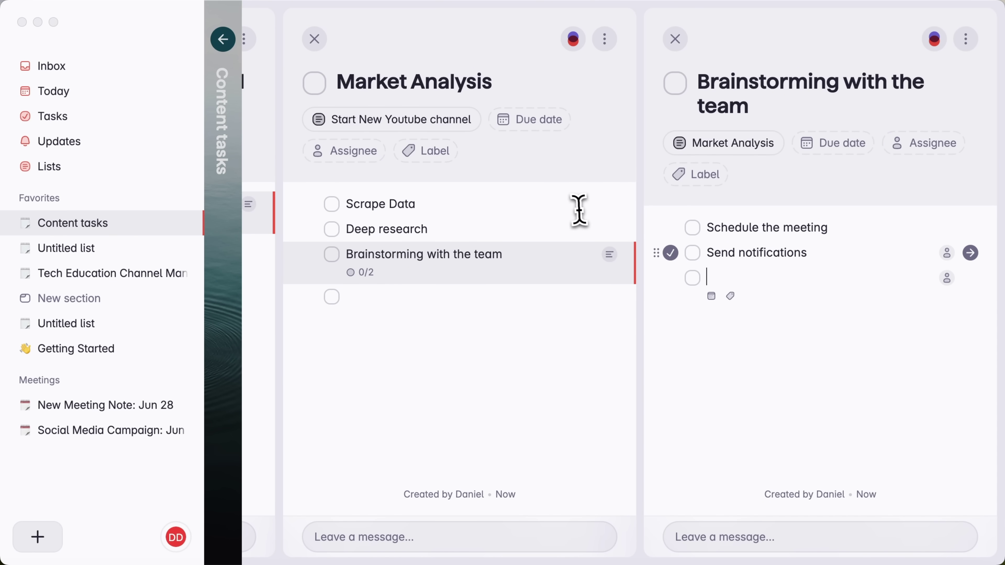
{"action": "scroll", "coordinate": [576, 208], "scroll_direction": "left", "scroll_amount": 10}
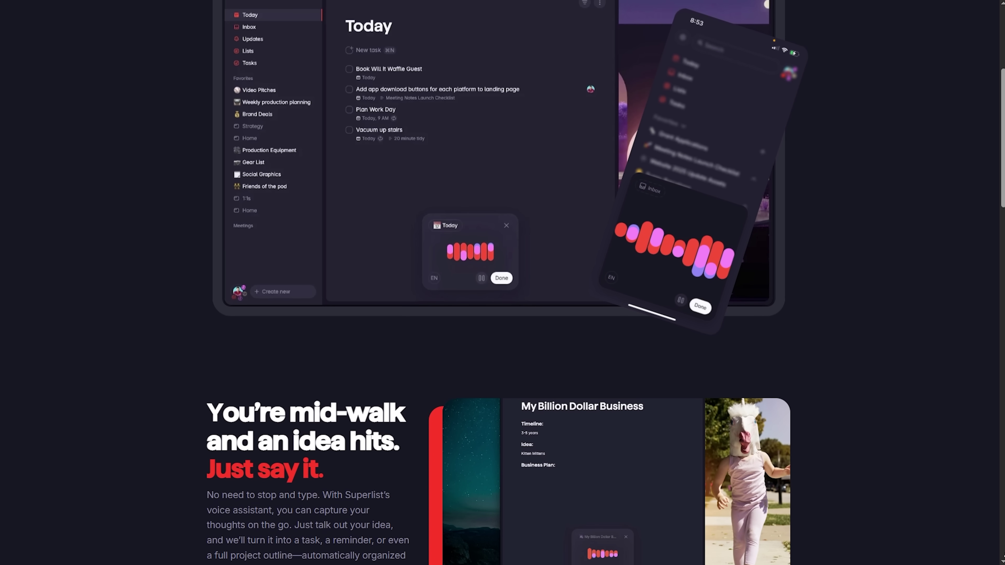
{"action": "scroll", "coordinate": [502, 283], "scroll_direction": "down", "scroll_amount": 7}
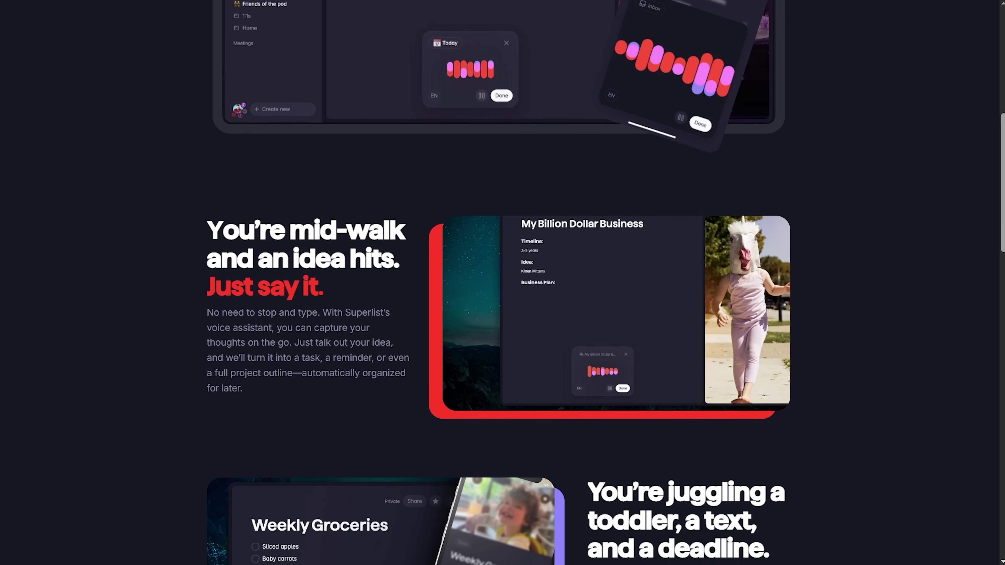
Switch to the Superlist website and read through its voice assistant sections.
{"action": "scroll", "coordinate": [503, 282], "scroll_direction": "down", "scroll_amount": 2}
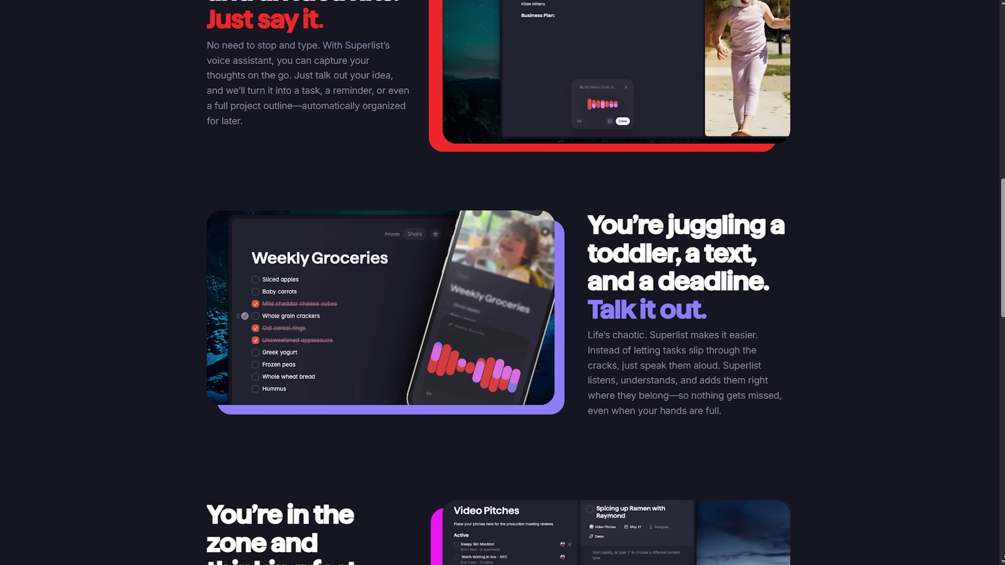
{"action": "scroll", "coordinate": [502, 283], "scroll_direction": "down", "scroll_amount": 1}
{"action": "scroll", "coordinate": [502, 283], "scroll_direction": "down", "scroll_amount": 2}
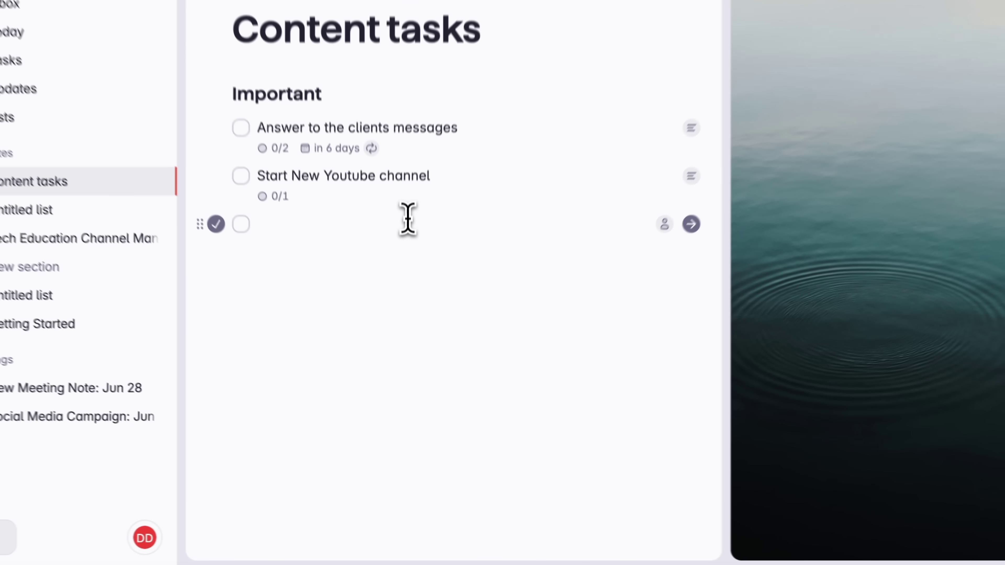
Dictate the tasks "Renew important subscriptions", "Generate visuals for Instagram" and "Cut videos for Reels" into the Content tasks list with Talk.
{"action": "left_click", "coordinate": [407, 257]}
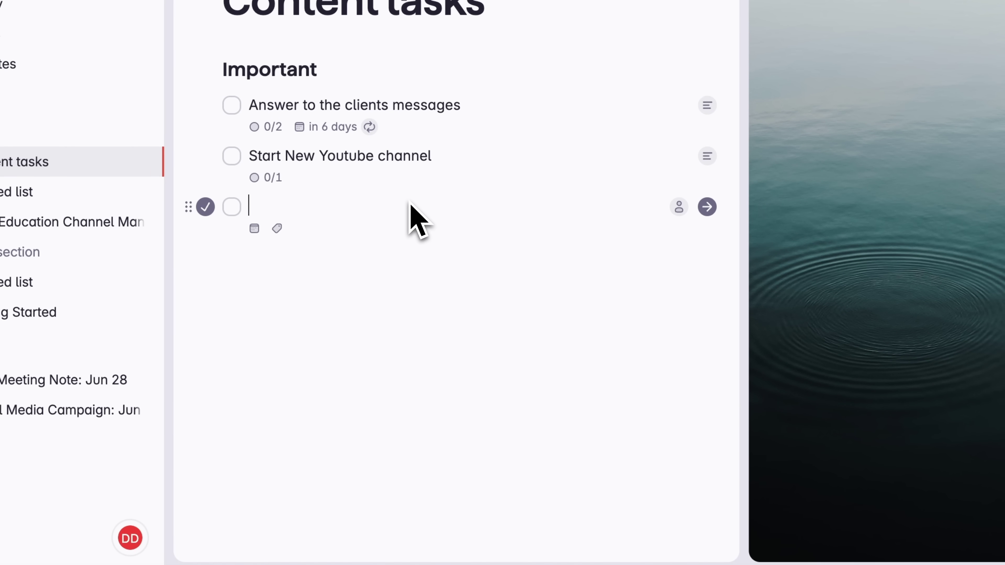
{"action": "type", "text": "/"}
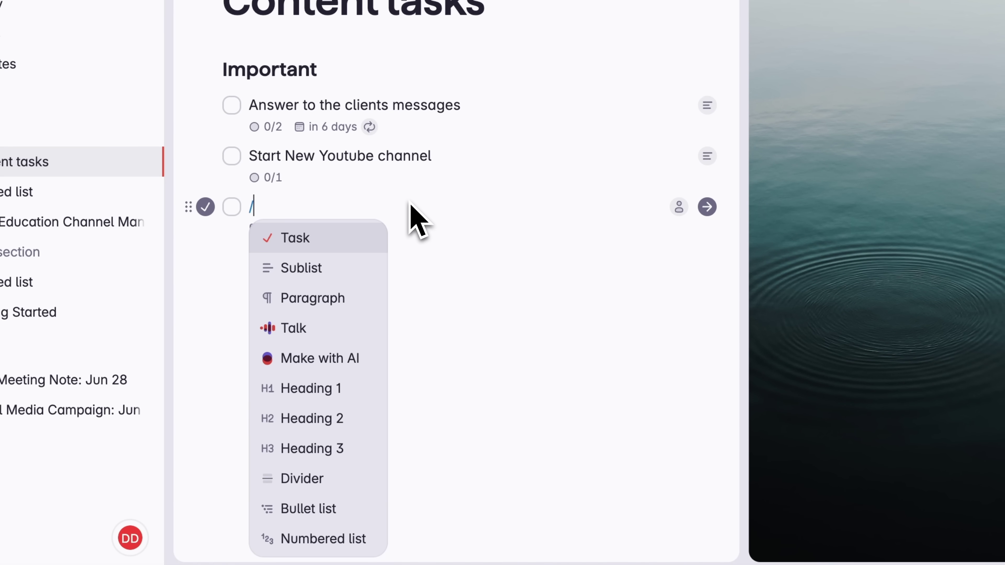
{"action": "left_click", "coordinate": [351, 330]}
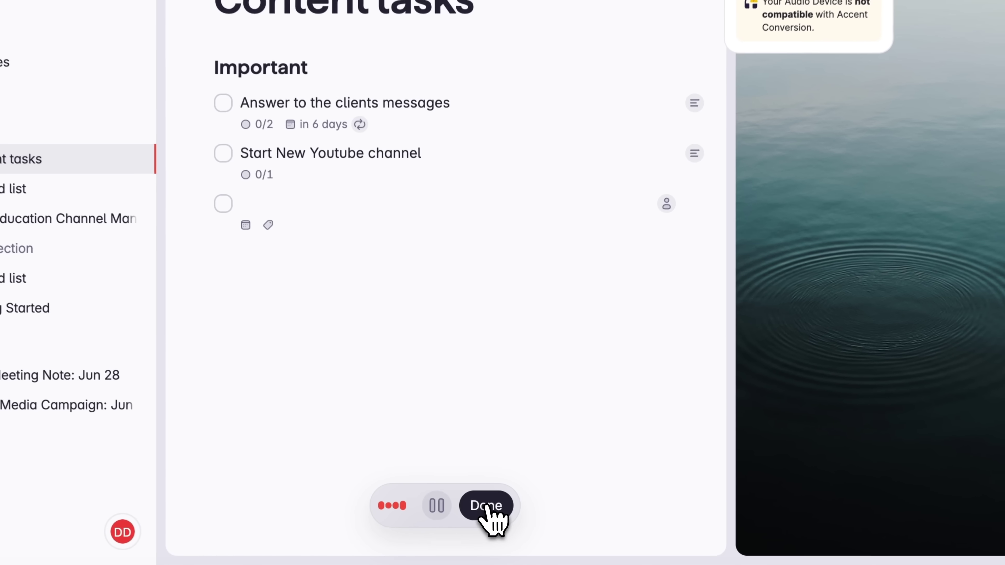
{"action": "left_click", "coordinate": [486, 507]}
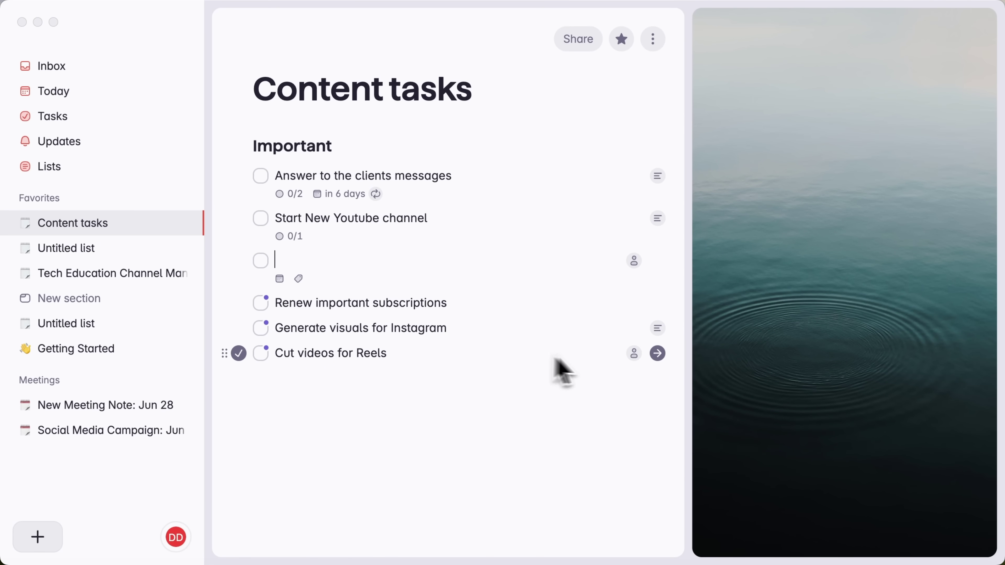
Check the details of the dictated tasks "Cut videos for Reels" and "Generate visuals for Instagram".
{"action": "left_click", "coordinate": [658, 353]}
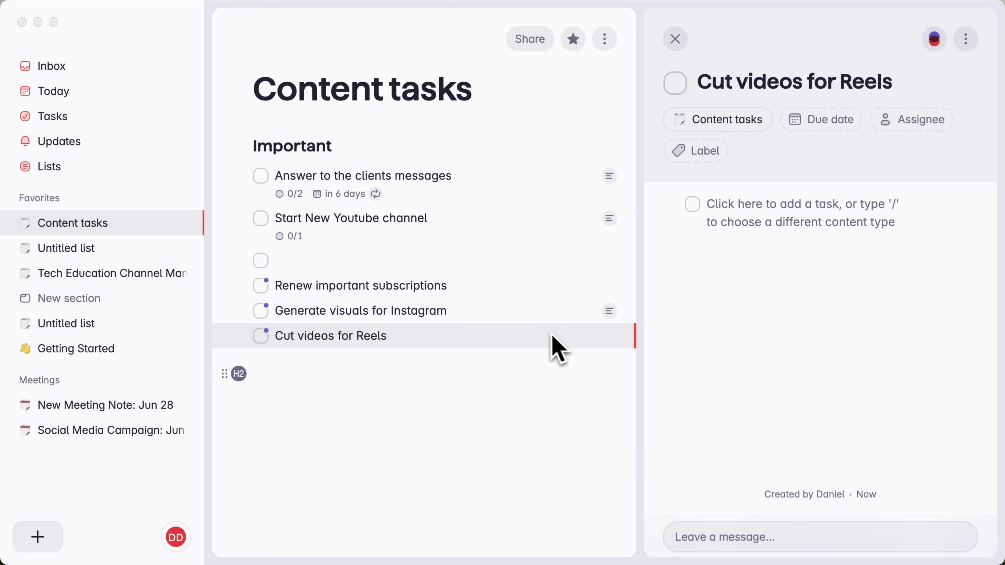
{"action": "left_click", "coordinate": [610, 311]}
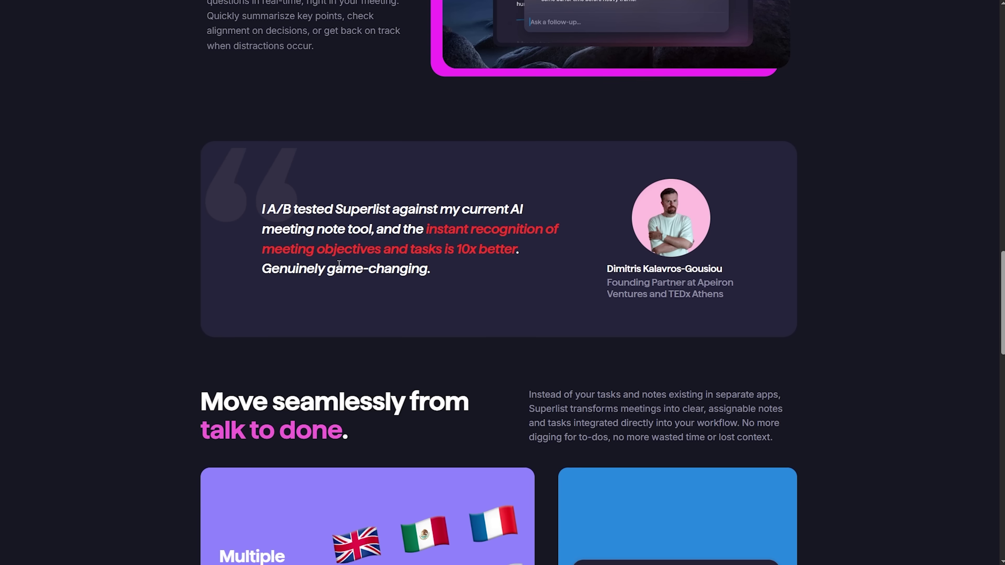
Switch to the Superlist website and look over the meeting features, from language support to supported call apps.
{"action": "scroll", "coordinate": [499, 234], "scroll_direction": "down", "scroll_amount": 10}
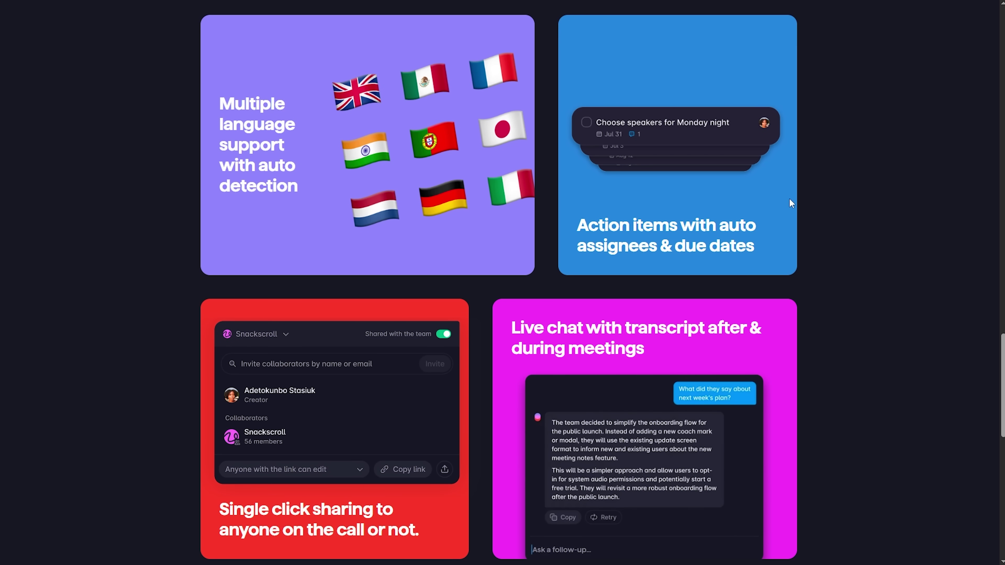
{"action": "scroll", "coordinate": [649, 233], "scroll_direction": "down", "scroll_amount": 9}
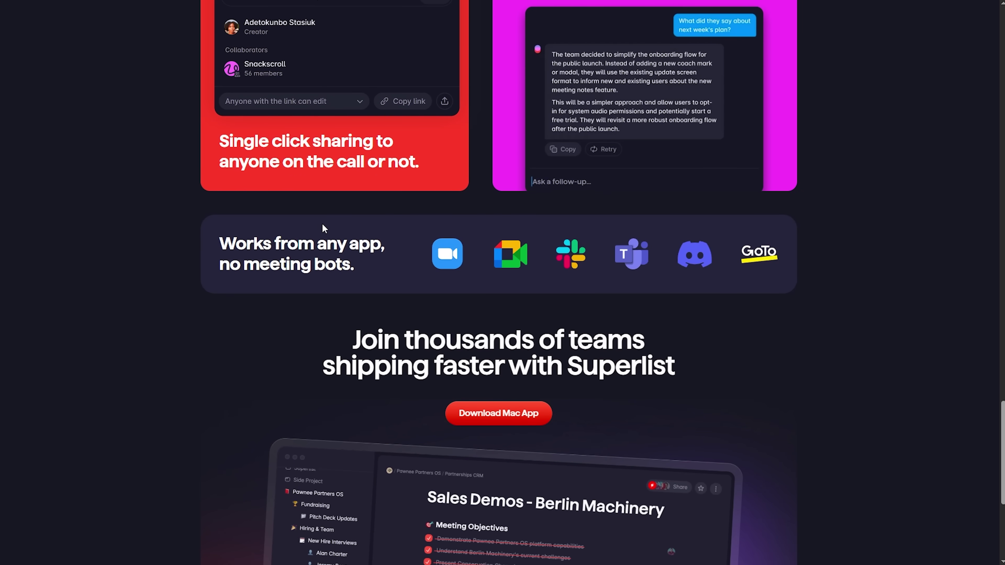
{"action": "scroll", "coordinate": [544, 256], "scroll_direction": "up", "scroll_amount": 10}
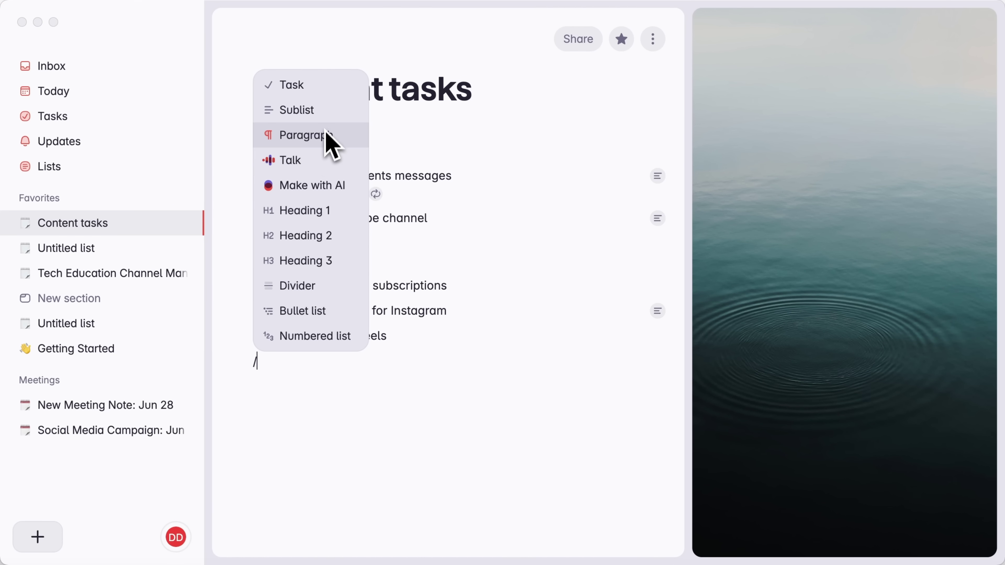
Insert a divider under the tasks and use Make with AI to create YouTube channel tasks covering competitors, audience, channel art, first video, publishing and promotion.
{"action": "left_click", "coordinate": [323, 286]}
{"action": "type", "text": "/"}
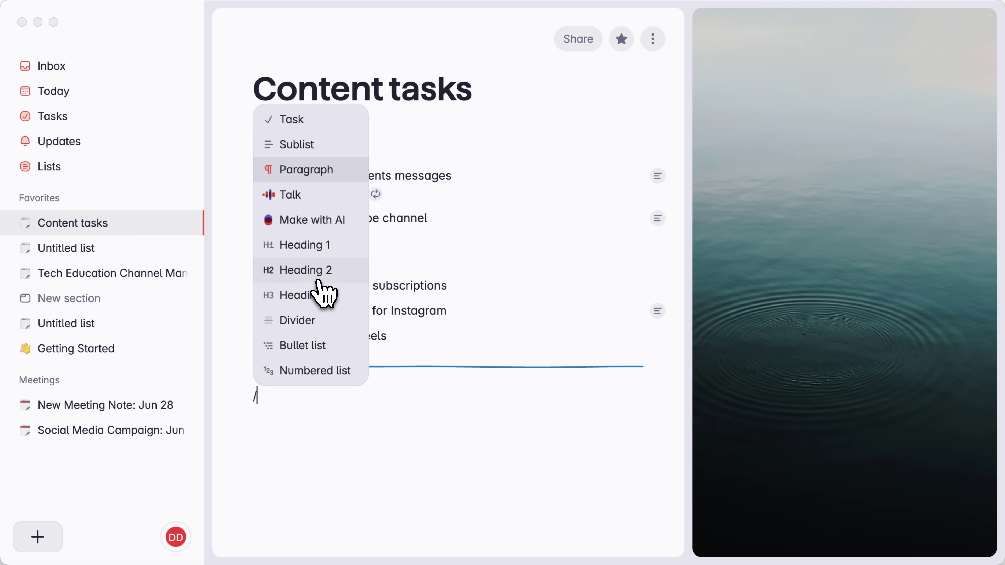
{"action": "left_click", "coordinate": [319, 221]}
{"action": "type", "text": "Create tasks for starting a YouTube channel: research top competitors, define target audience, set up channel art, record first video, edit and publish, plan promotional strategy."}
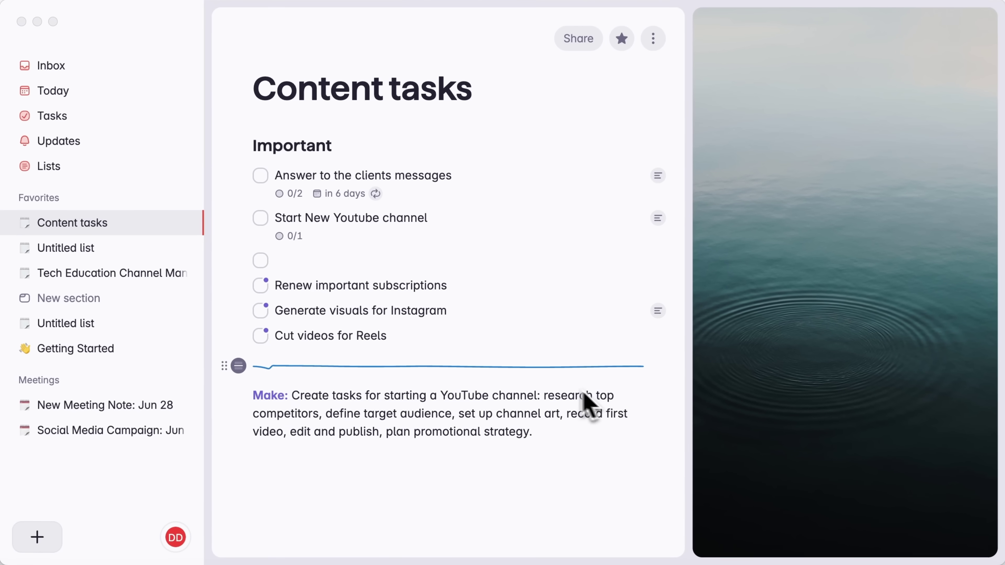
{"action": "key", "text": "Return"}
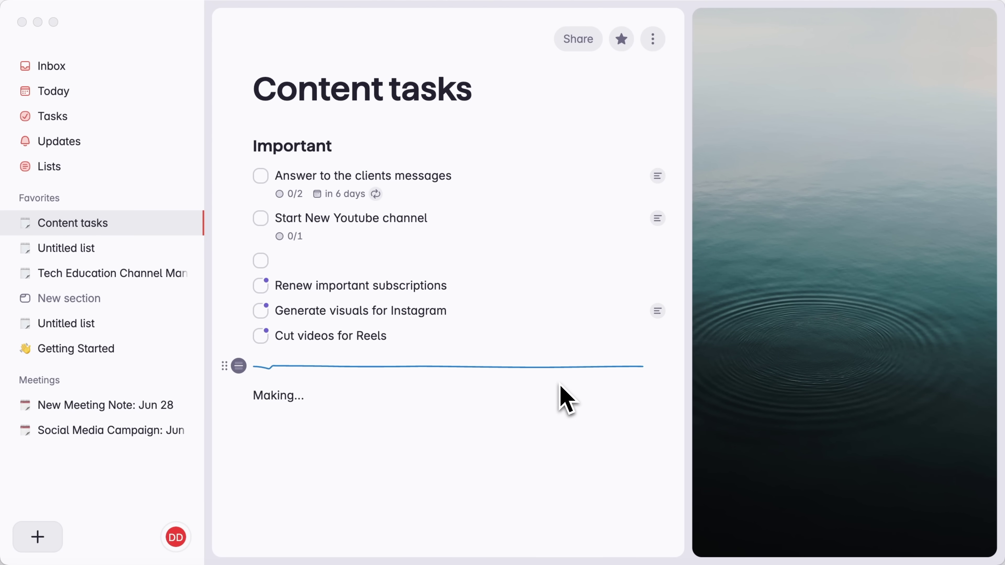
{"action": "scroll", "coordinate": [561, 386], "scroll_direction": "down", "scroll_amount": 2}
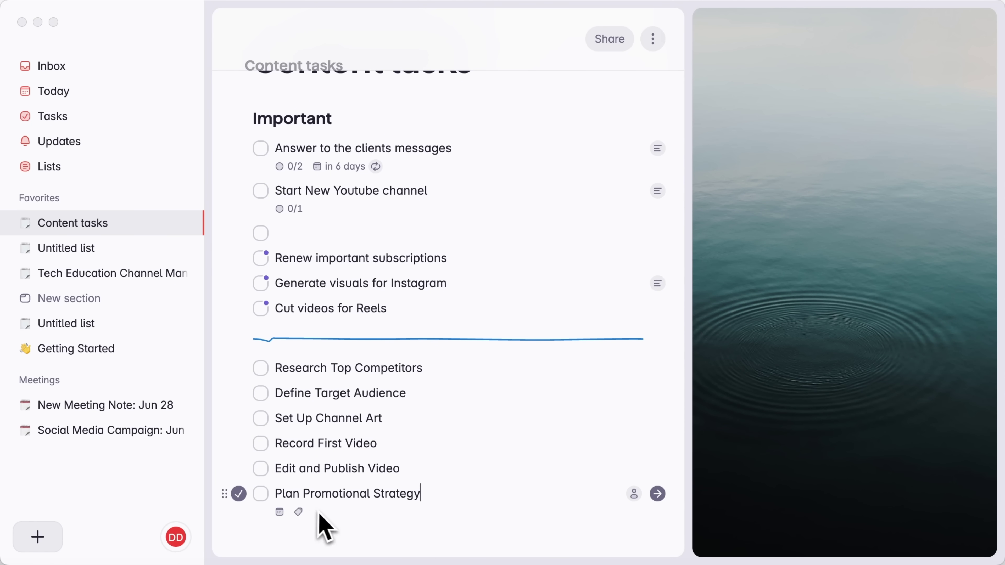
Below "Plan Promotional Strategy", use Make with AI with the prompt "Create an in-depth plan for starting youtube channel in 5 steps".
{"action": "left_click", "coordinate": [348, 510]}
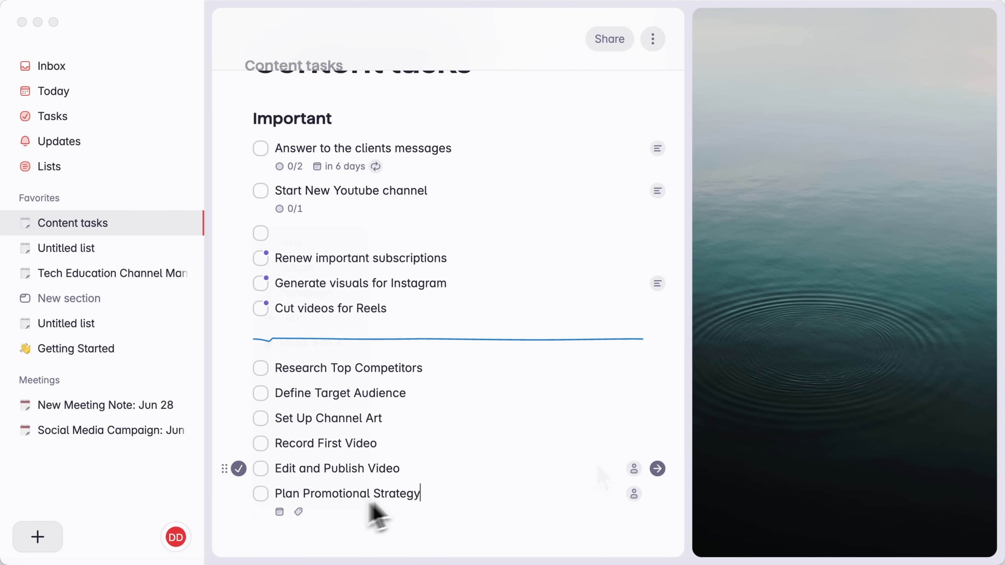
{"action": "key", "text": "Return"}
{"action": "type", "text": "/"}
{"action": "left_click", "coordinate": [351, 343]}
{"action": "type", "text": "Create an in-depth plan for starting youtube channel in"}
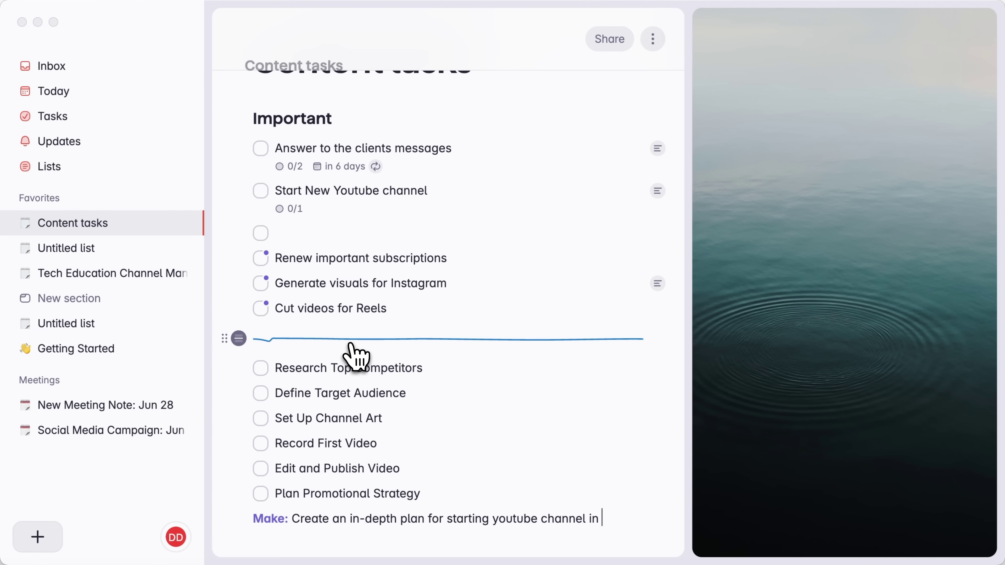
{"action": "type", "text": "5 steps"}
{"action": "key", "text": "Return"}
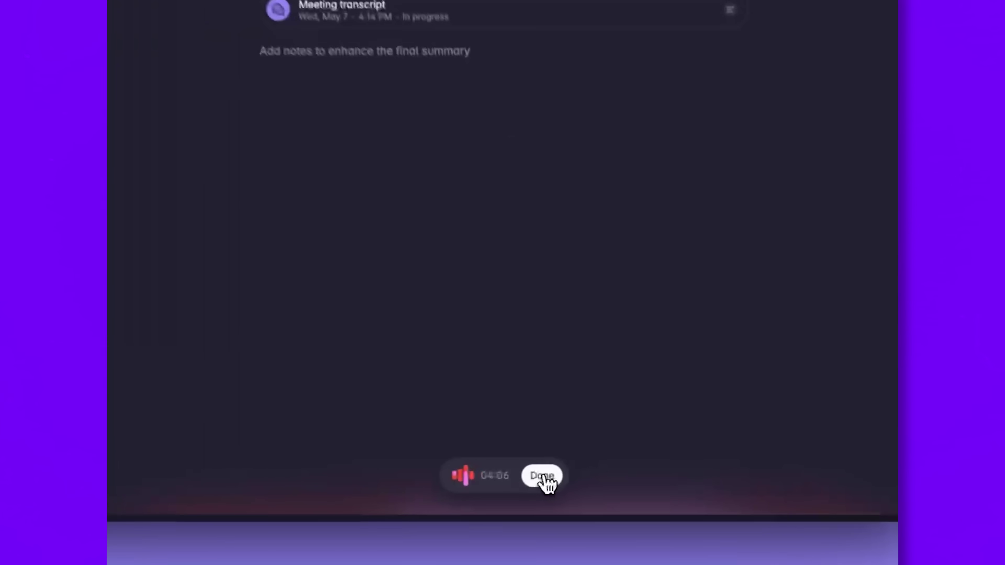
Finish the meeting recording and open the "YouTube Channel Launch Plan: Jul 3" meeting notes.
{"action": "left_click", "coordinate": [547, 478]}
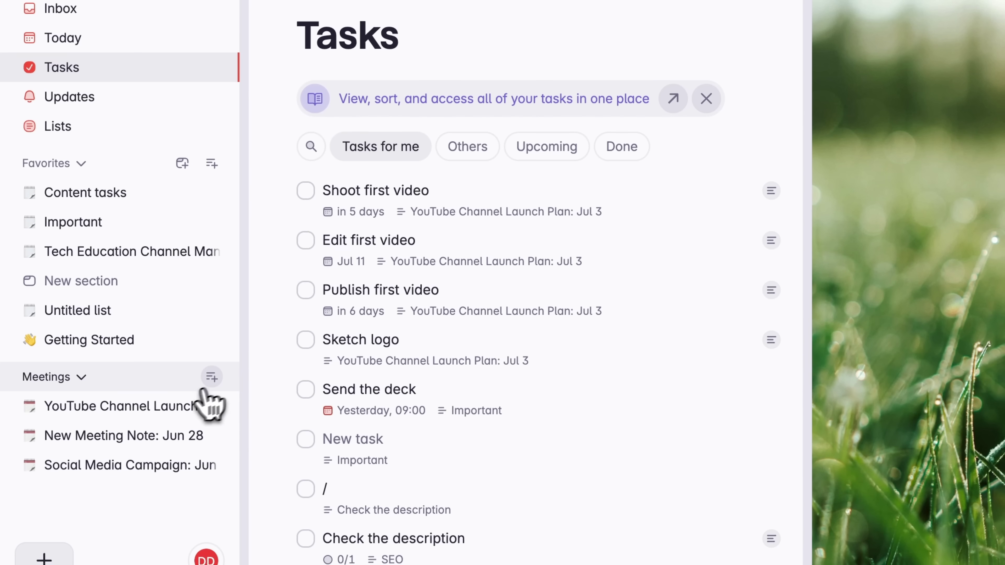
{"action": "left_click", "coordinate": [173, 412]}
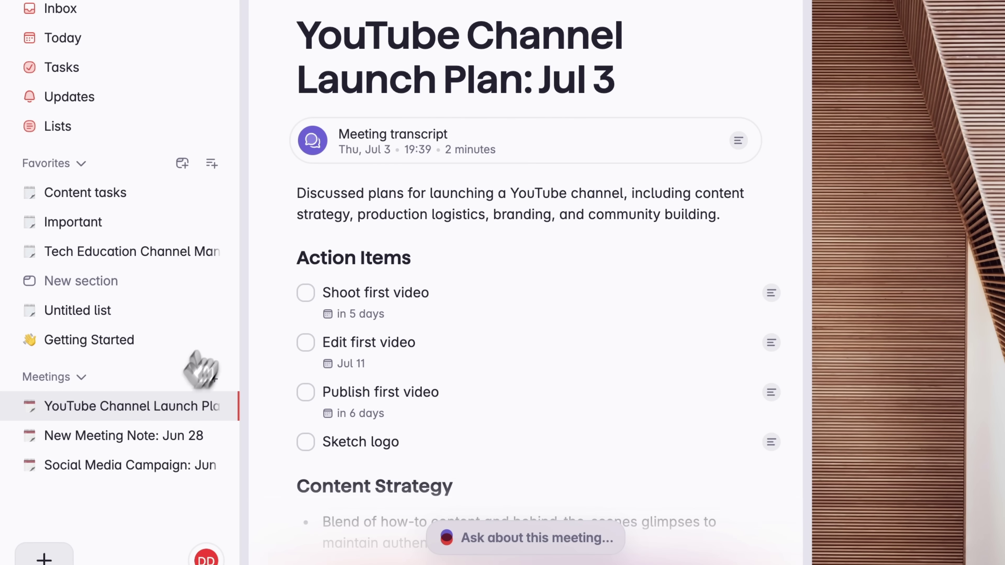